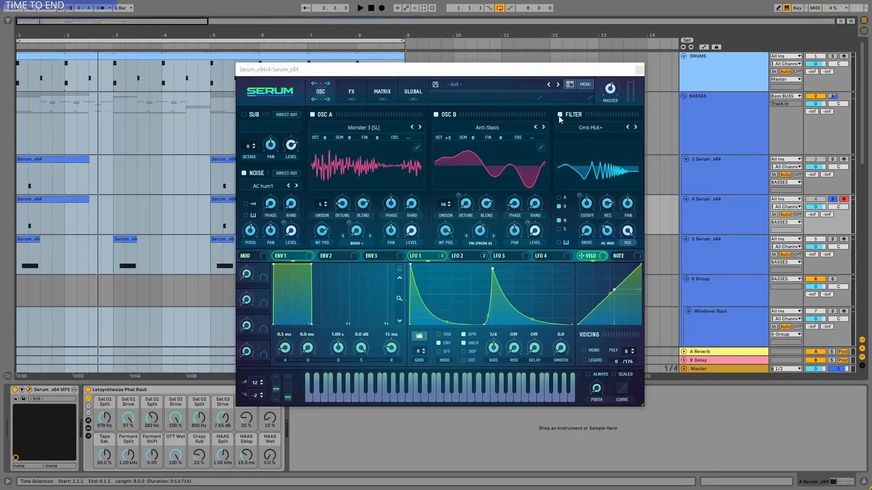
Turn off Serum's filter, its Distortion, Reverb, Compressor and Filter effects, and the Letsynthesize Phat Rack on track 4
left_click(560, 115)
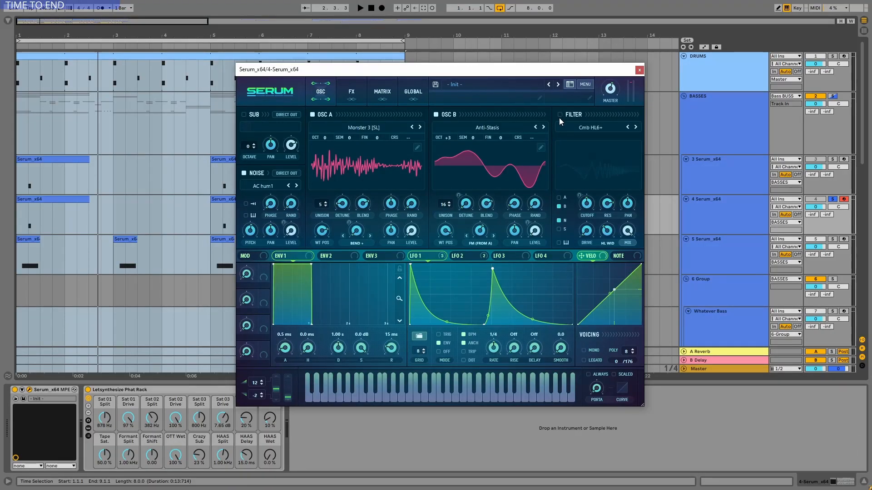
left_click(349, 96)
left_click(248, 116)
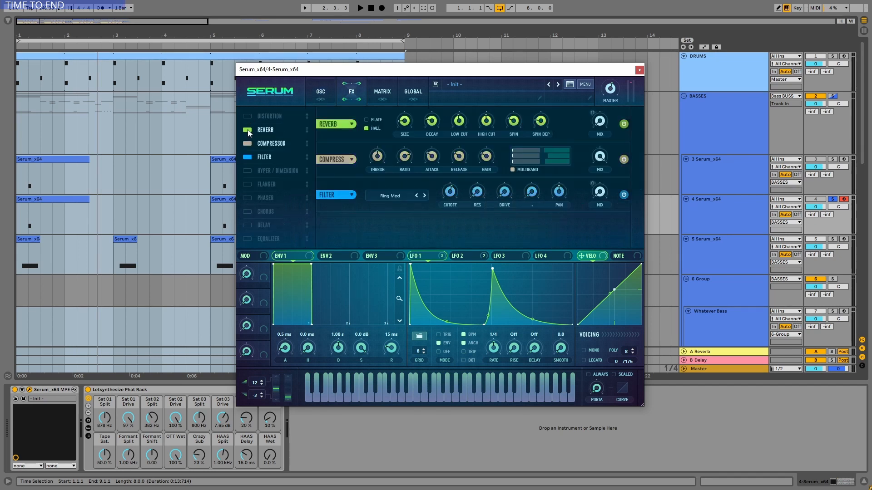
left_click(248, 131)
left_click(247, 144)
left_click(248, 157)
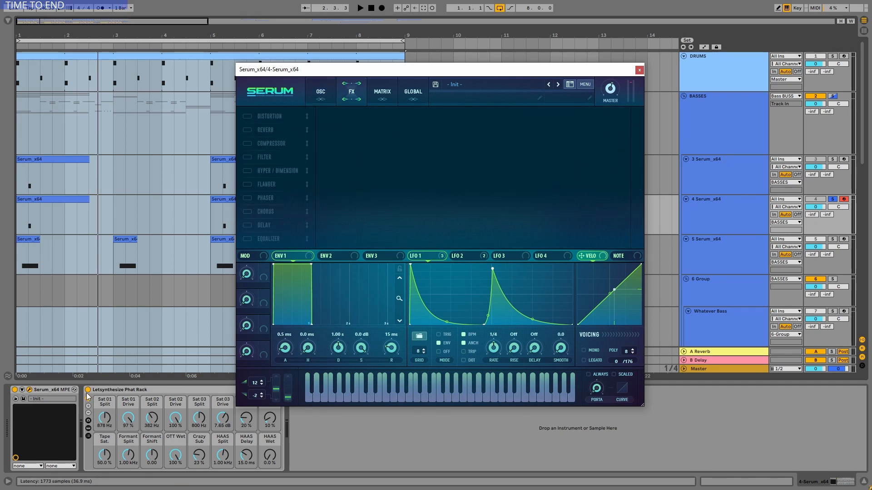
left_click(88, 390)
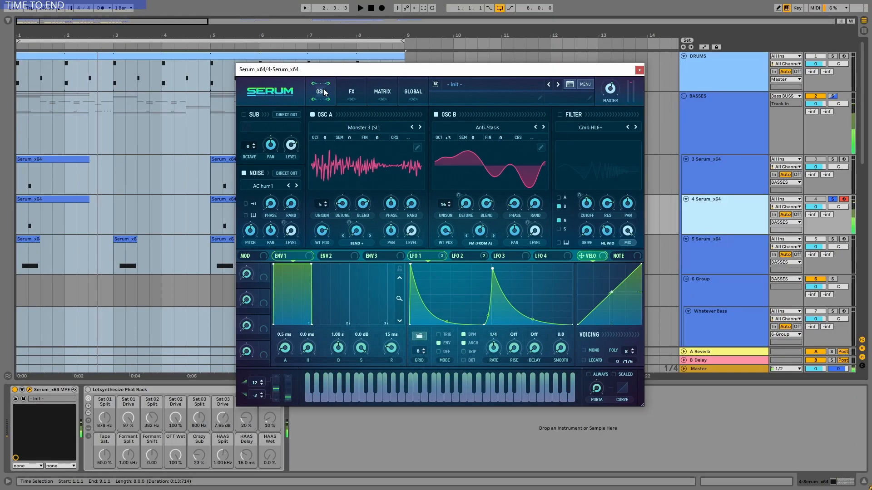
left_click(102, 389)
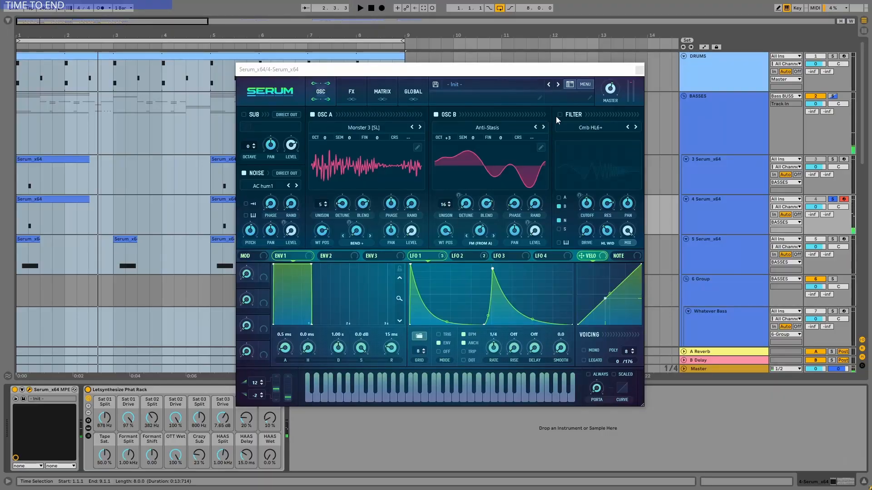
Re-enable Serum's filter and its Distortion, Reverb and Compressor effects one by one, showing the LFO 2 shape, and close the plugin window
left_click(560, 115)
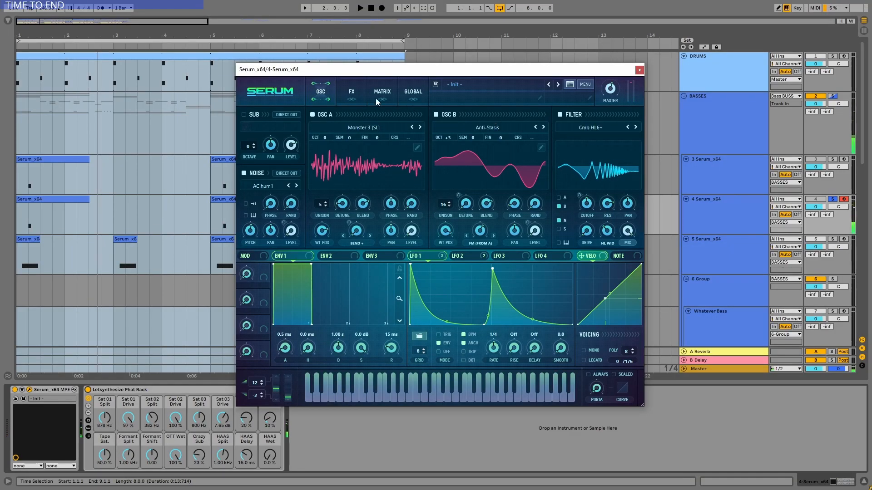
left_click(351, 92)
left_click(245, 119)
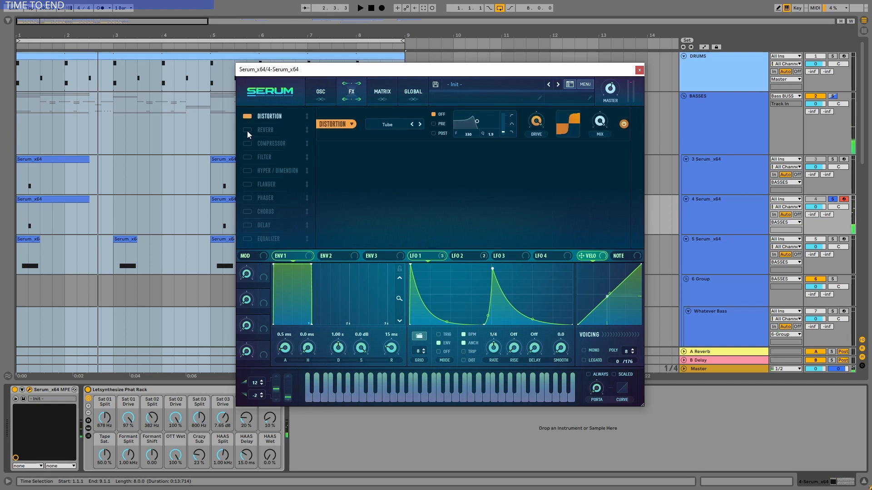
left_click(247, 129)
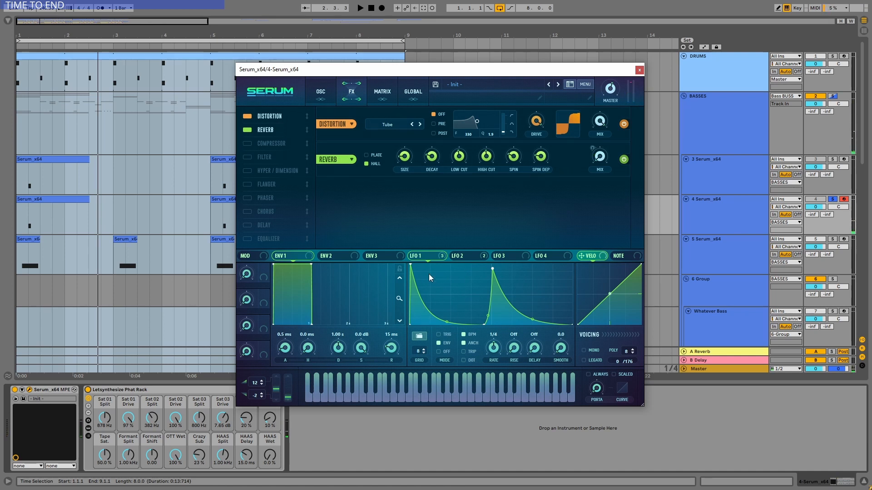
left_click(475, 256)
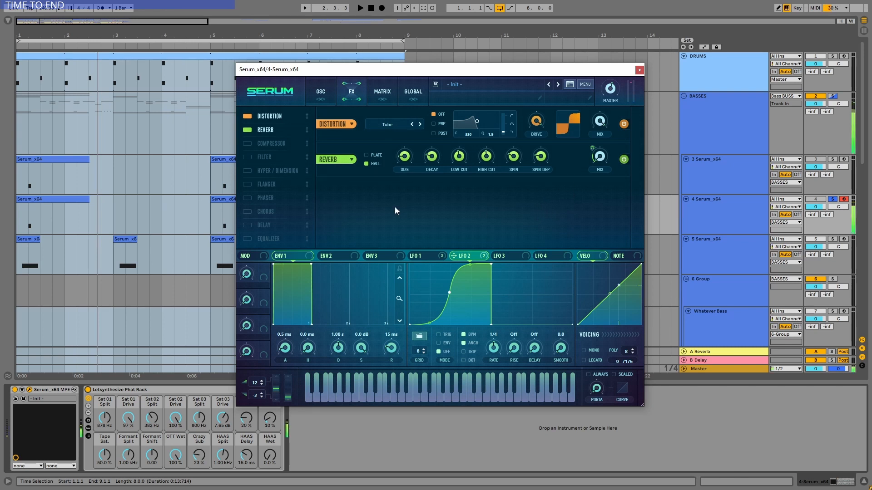
left_click(246, 144)
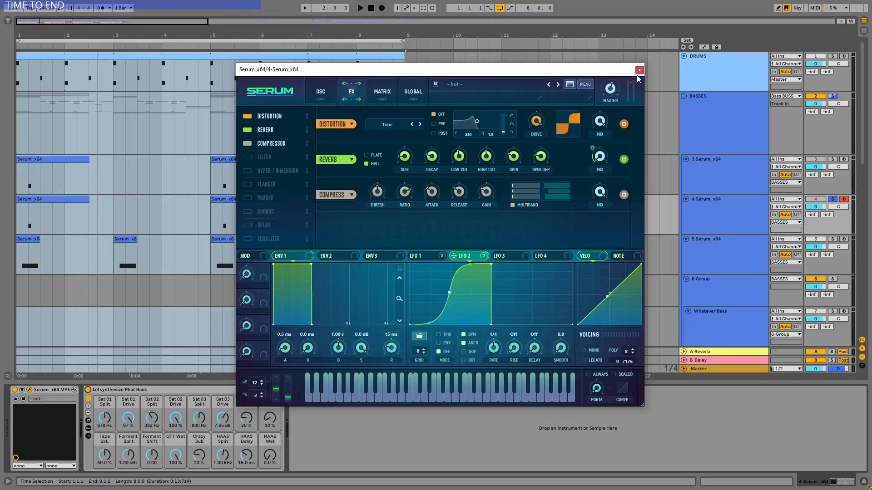
left_click(639, 70)
Play back the chopped audio clips on track 9 from bar 1.3
left_click_drag(32, 38, 33, 50)
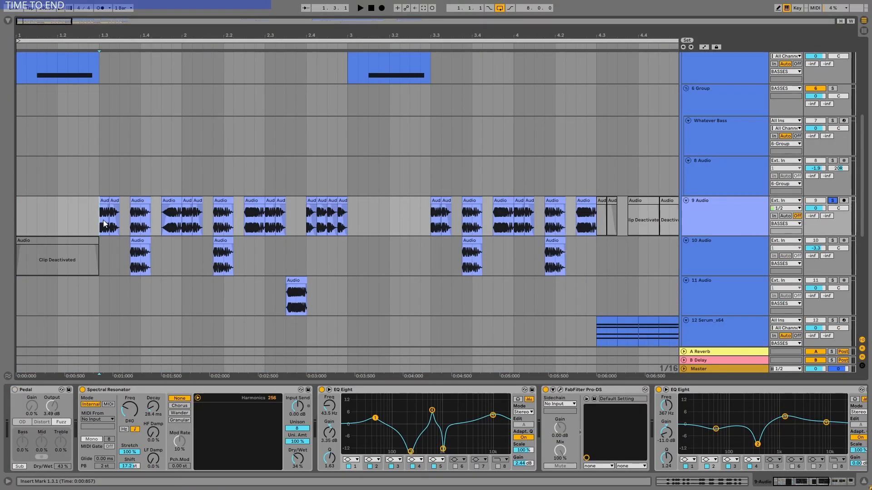
key("space")
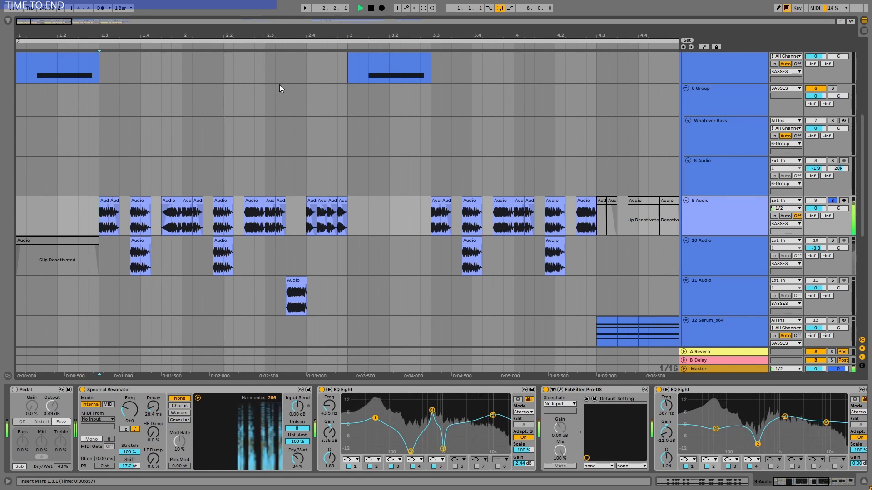
left_click_drag(231, 36, 230, 34)
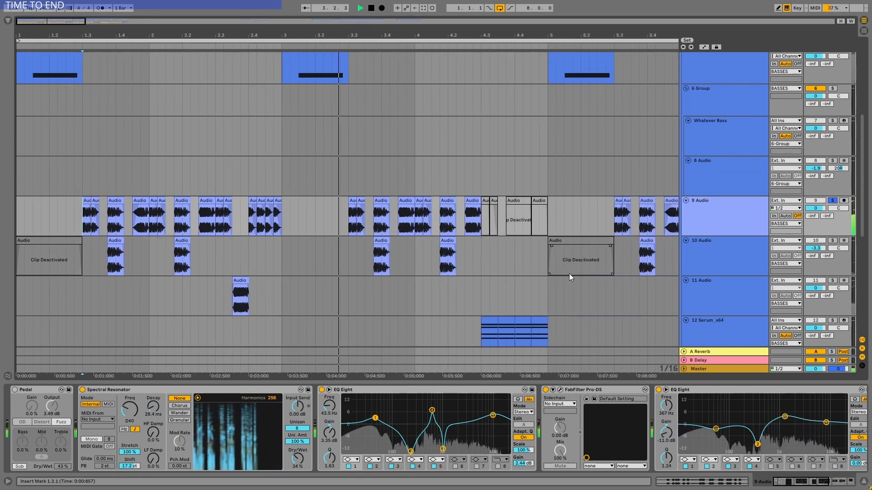
left_click_drag(88, 36, 157, 100)
key("space")
Open the first active audio clip on track 10 and audition tracks 9 and 10 soloed together
left_click(196, 242)
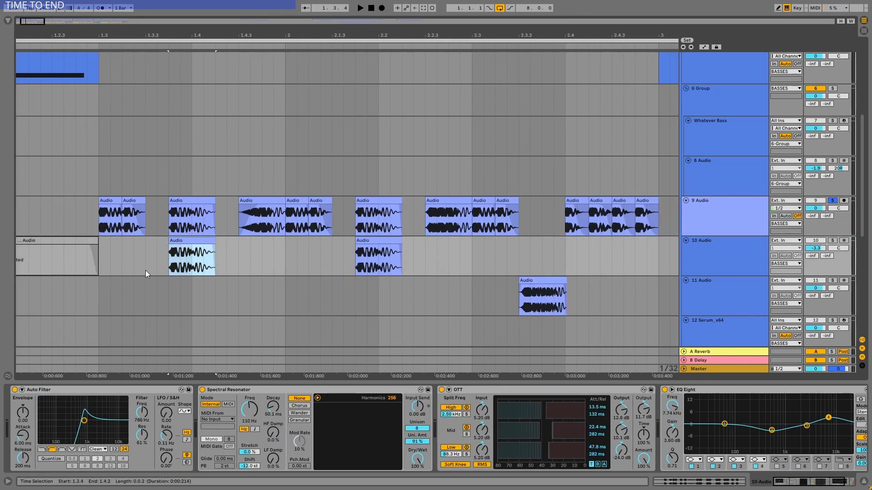
double_click(188, 241)
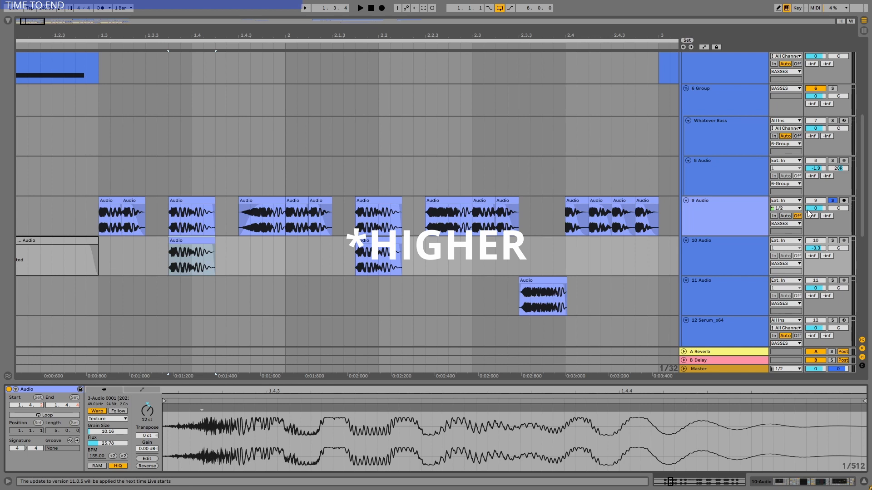
left_click(832, 241, "ctrl")
left_click(91, 218)
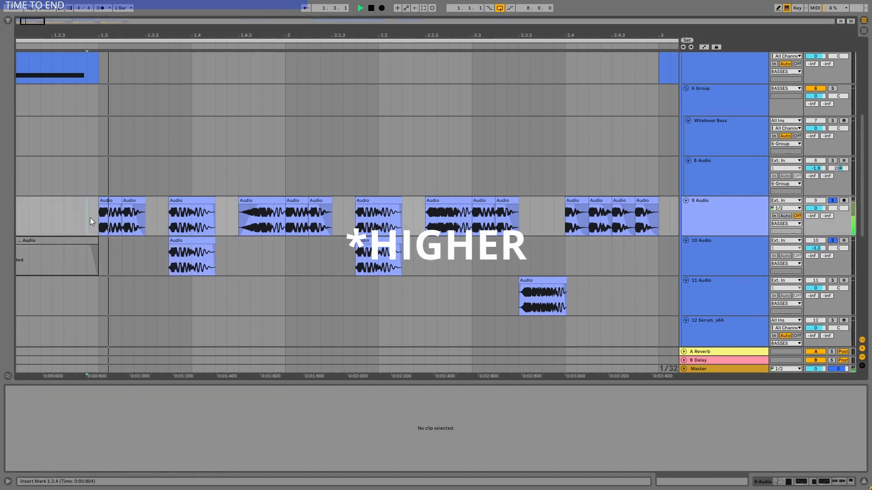
key("space")
left_click(832, 240)
key("space")
left_click(835, 240, "ctrl")
key("space")
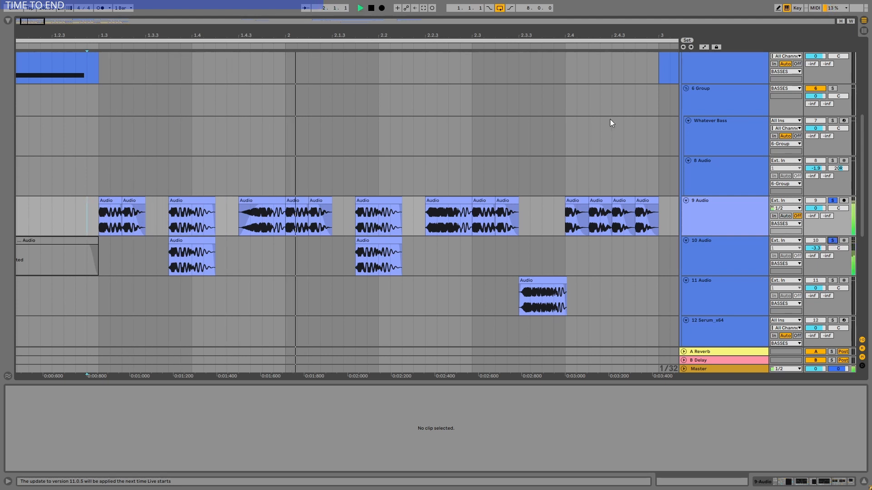
key("space")
Audition the single audio clip on track 11 by itself
scroll(522, 282, "down", 2)
left_click(346, 281)
key("space")
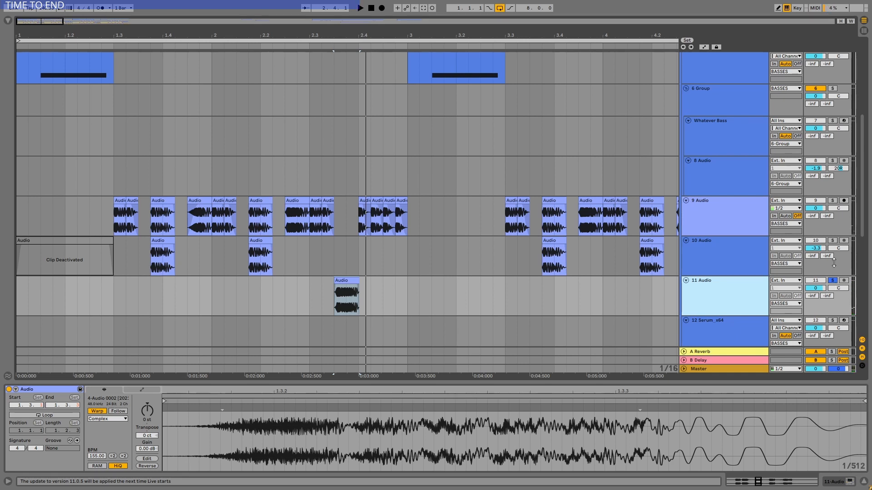
Add tracks 10 and 9 to the solo and play the layered audio clips from bar 1.3
left_click(832, 241, "ctrl")
left_click(833, 201, "ctrl")
left_click(117, 211)
key("space")
left_click_drag(372, 44, 245, 37)
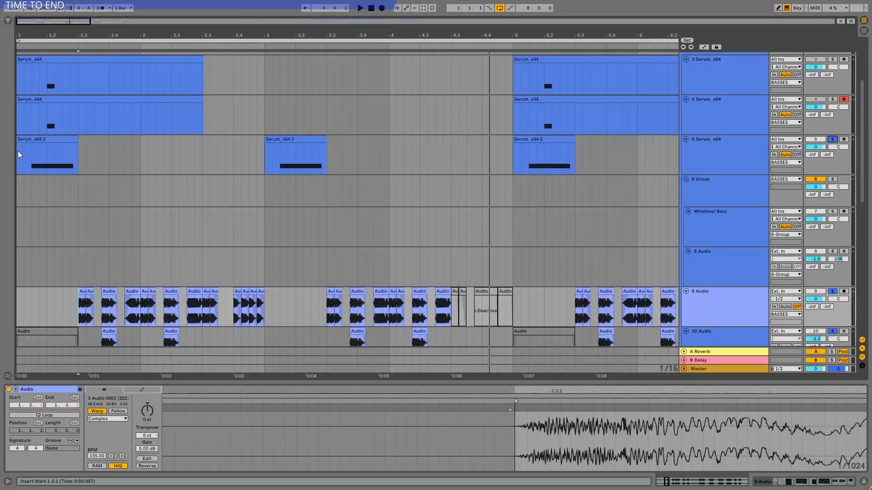
Play the arrangement from bar 1 to hear track 5's Serum bass with the soloed audio tracks
left_click(18, 151)
key("space")
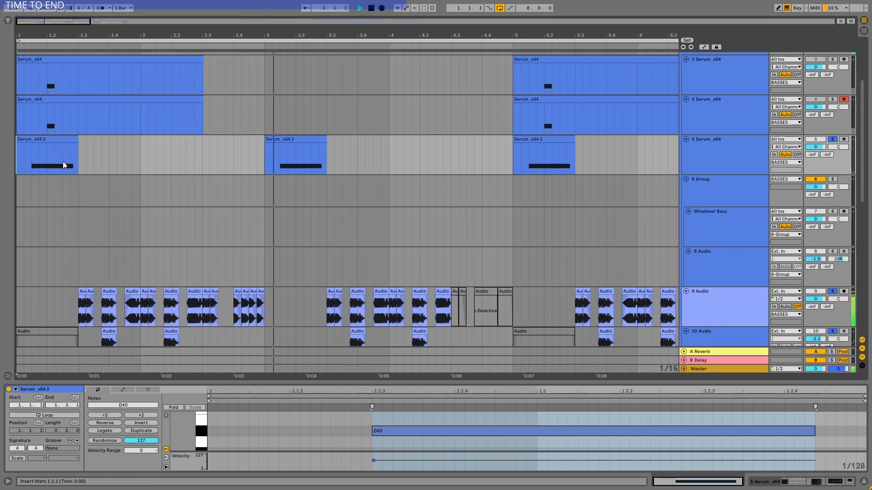
key("space")
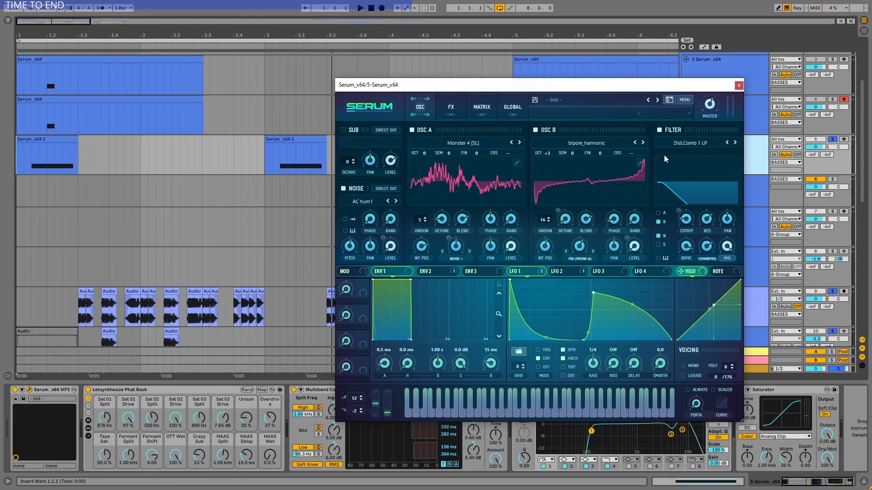
Examine the effects in track 5's Serum patch, close it and play the soloed bass tracks again from bar 1
left_click(450, 107)
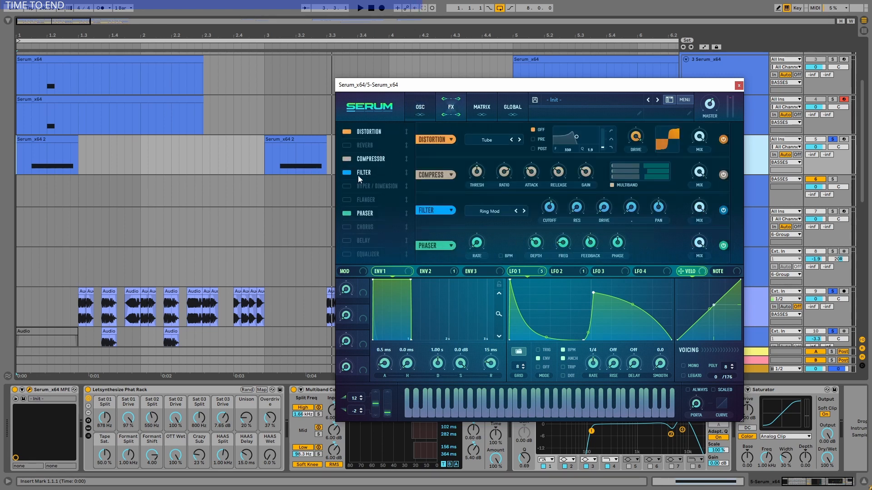
left_click(739, 85)
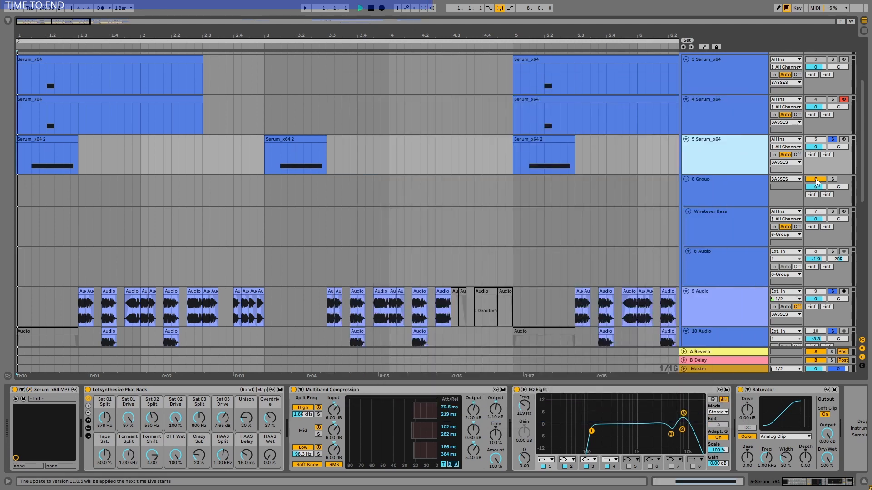
key("space")
left_click_drag(389, 41, 263, 41)
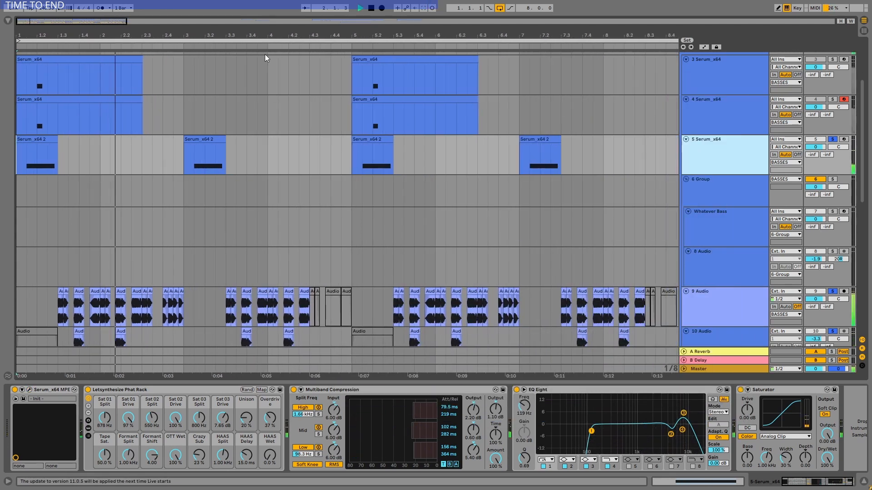
Solo the 15 Serum_x64 track and play it from its first clip at bar 1
scroll(764, 159, "down", 10)
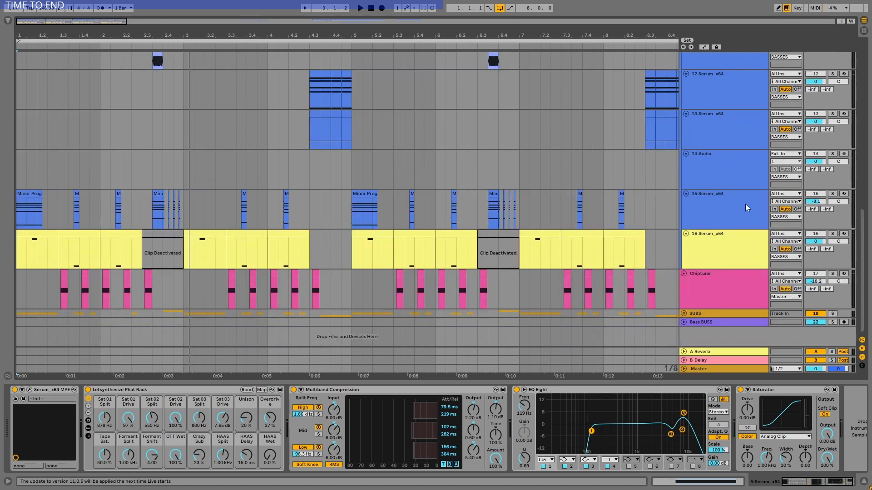
left_click(743, 206)
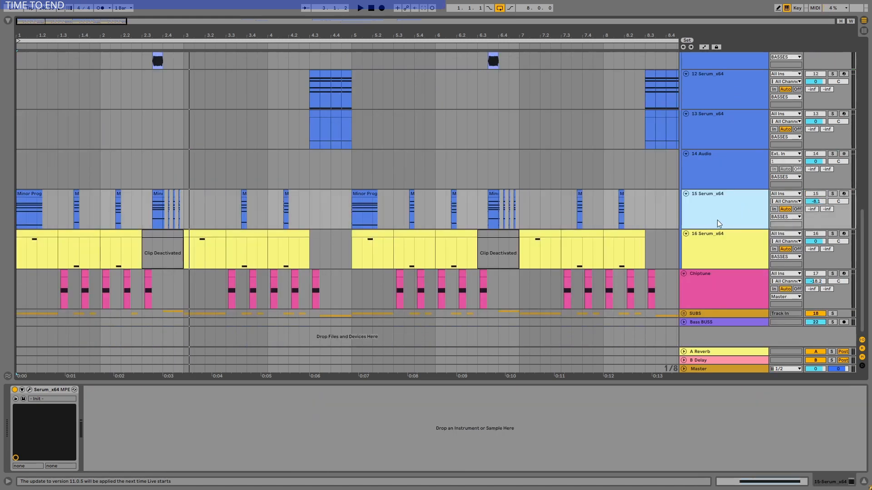
left_click(831, 195)
left_click(30, 193)
key("space")
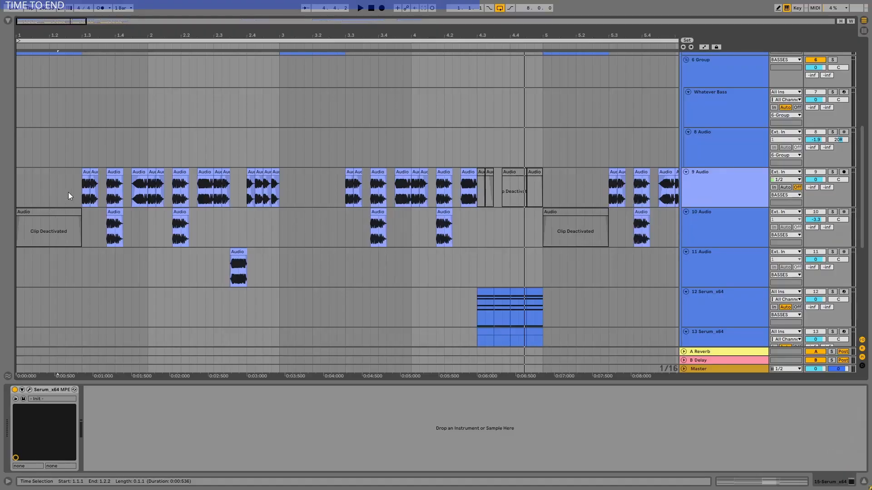
Play track 9 from bar 1.3 and select its audio clip at 1.4.3
left_click(84, 191)
key("space")
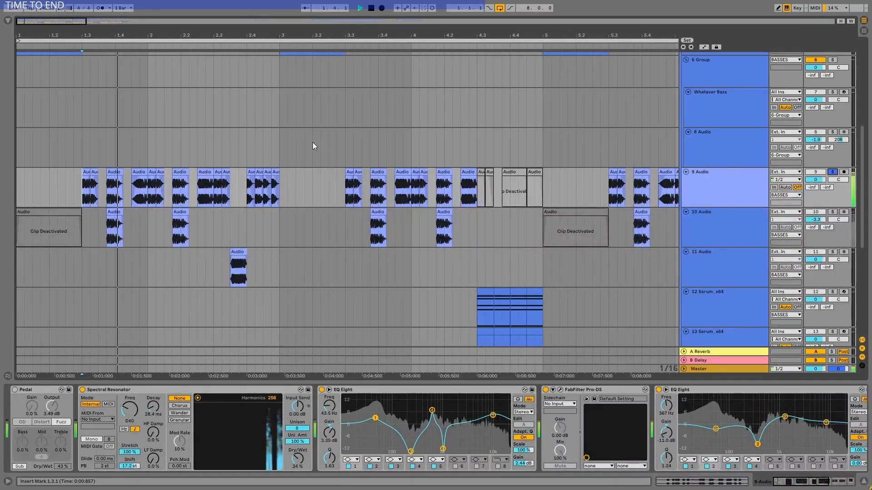
left_click_drag(145, 36, 146, 76)
left_click(145, 172)
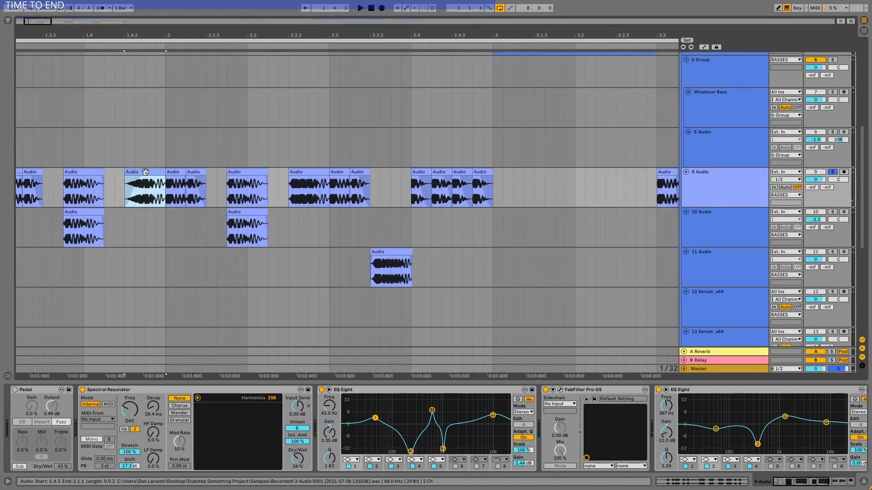
Try extending the track 9 audio from 2.2.4 past 3.4 to expose the source recording, select 3.1.2 to 3.2.4, and undo the edits
left_click_drag(305, 171, 605, 172)
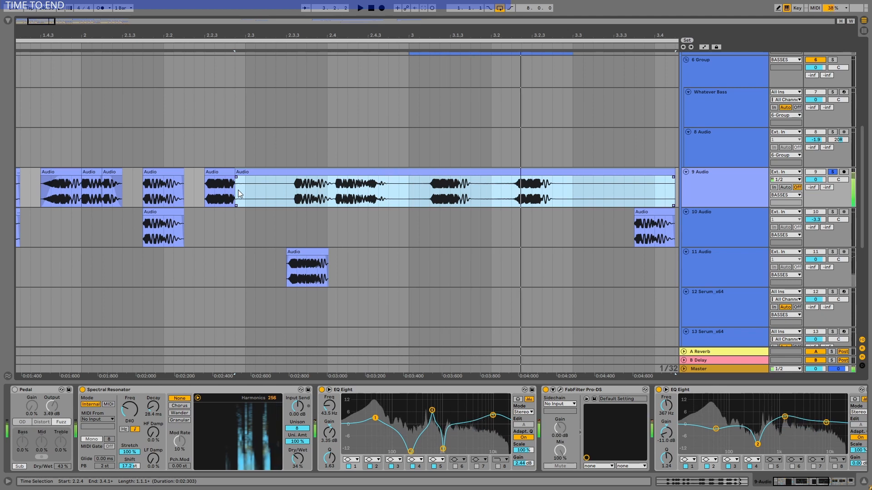
left_click(429, 190)
left_click_drag(430, 189, 544, 194)
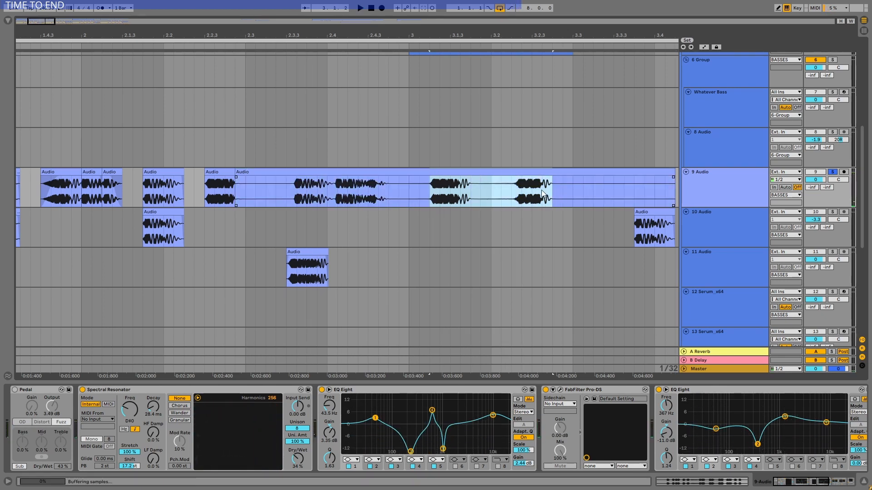
key("ctrl+z")
key("ctrl+z")
key("ctrl+z")
key("ctrl+z")
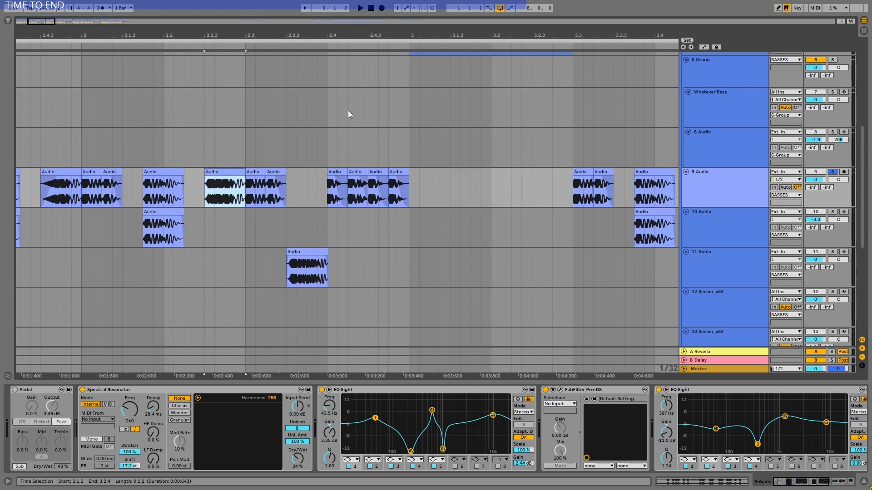
Open the track 9 audio clip at 2.2.3 and examine its Transpose setting
double_click(219, 172)
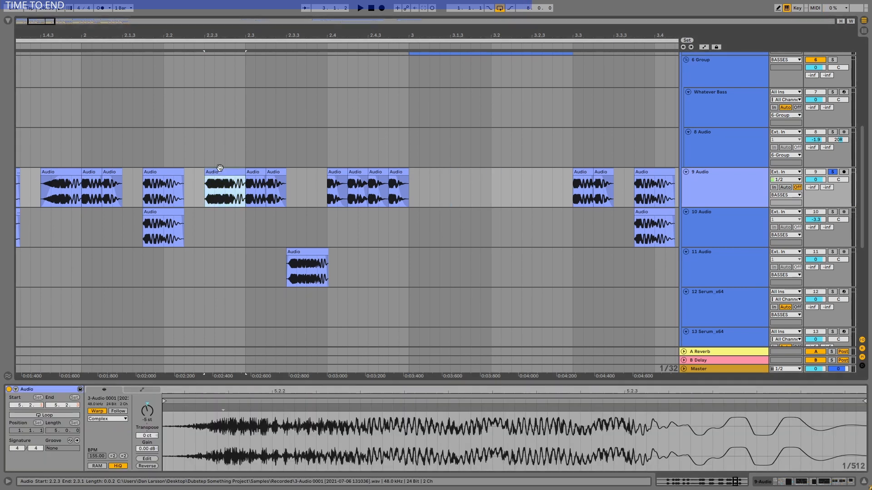
left_click(144, 411)
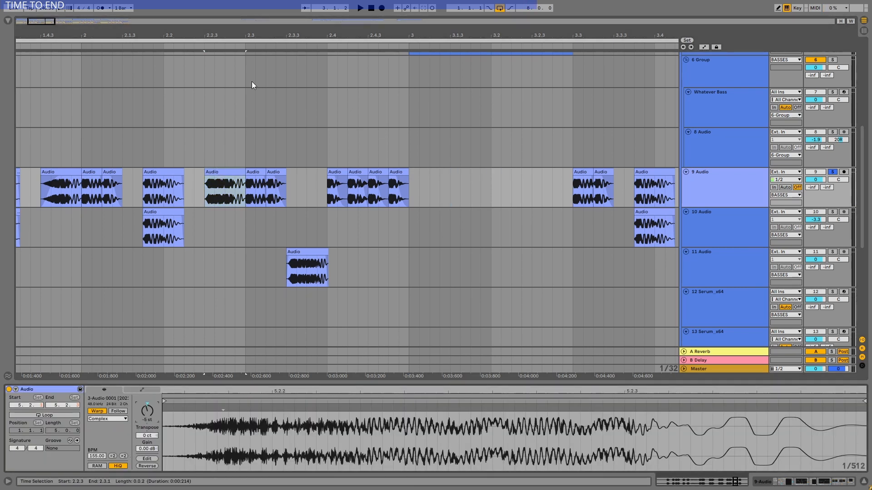
left_click_drag(257, 37, 412, 36)
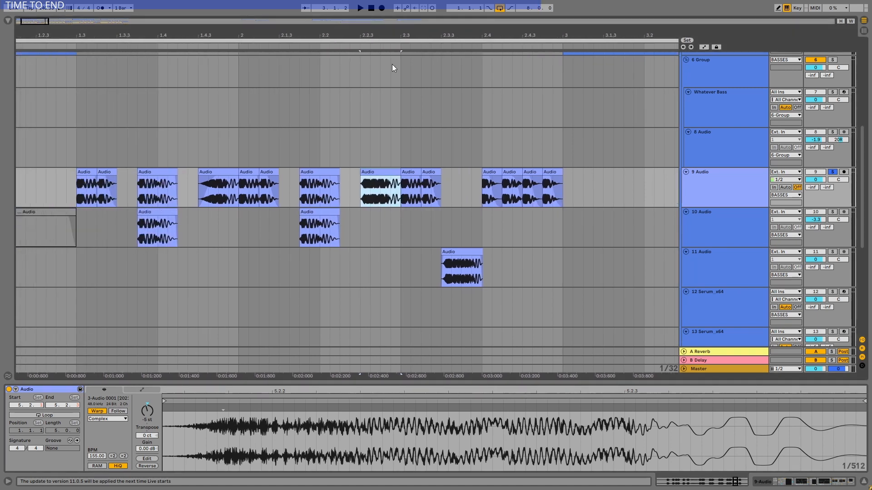
Examine the Transpose settings of the track 9 audio clips at 1.4.3 and 4.2.3
left_click(220, 171)
left_click_drag(485, 35, 88, 36)
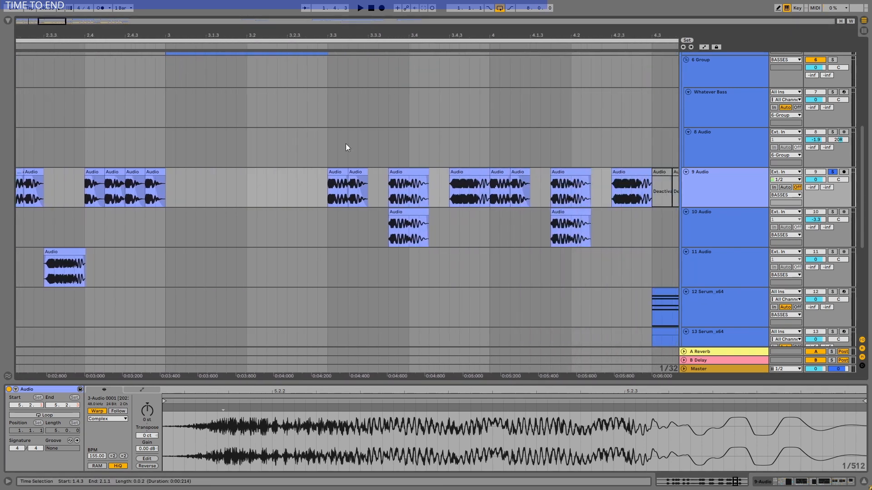
left_click(631, 173)
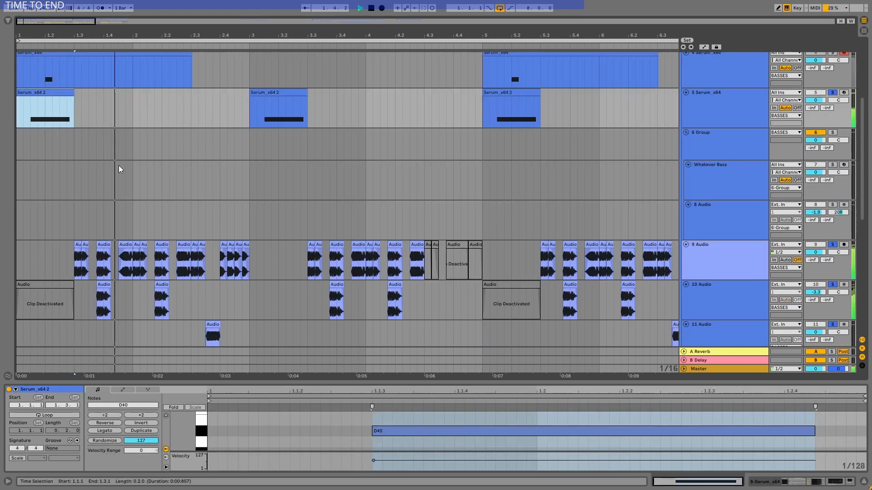
Play the soloed bass tracks together, hide the clip detail view, and replay them with 16 Serum_x64 included in the solo
scroll(177, 189, "down", 1)
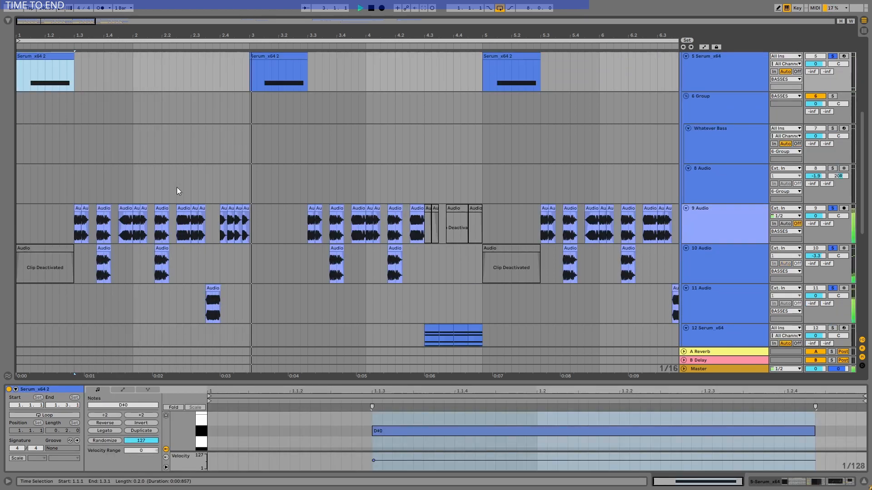
scroll(177, 189, "down", 1)
scroll(176, 192, "down", 3)
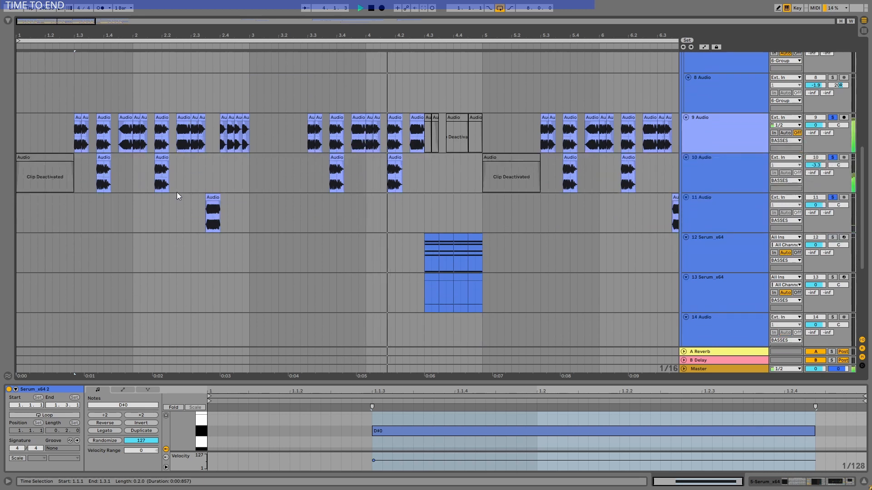
left_click_drag(602, 35, 602, 27)
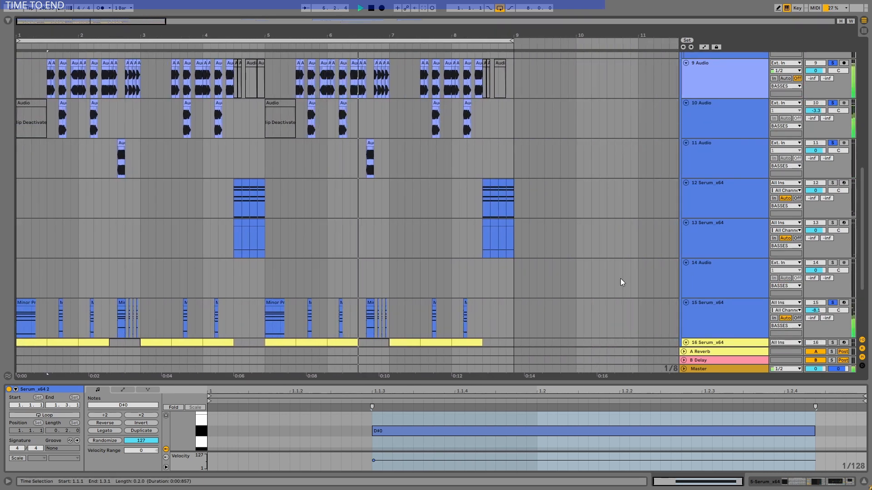
key("ctrl+alt+l")
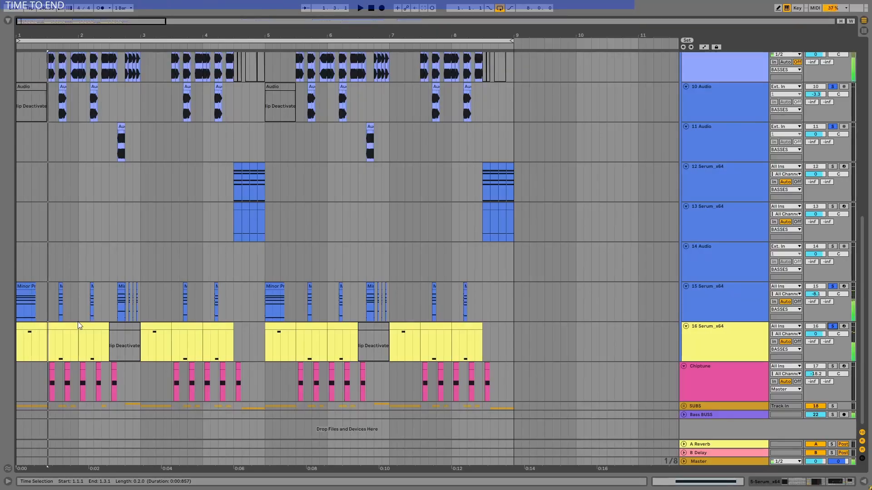
key("space")
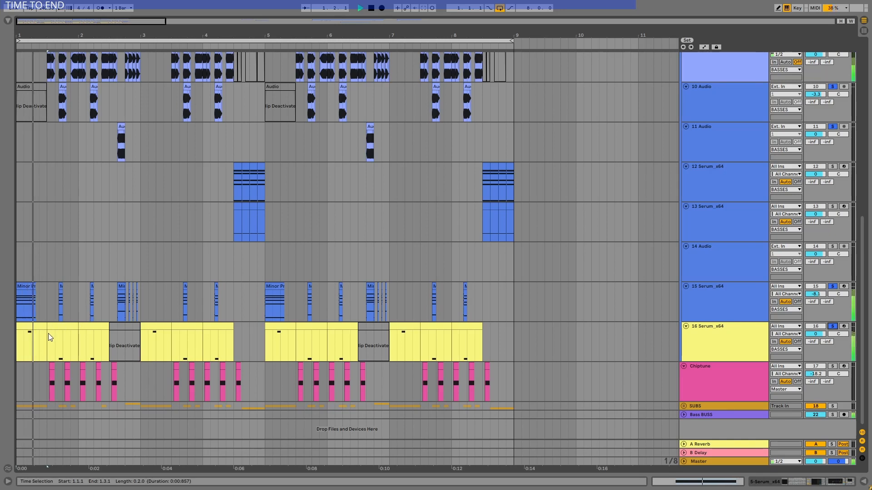
Take 15 Serum_x64 out of the solo and play the remaining soloed basses from bar 1
left_click(704, 291)
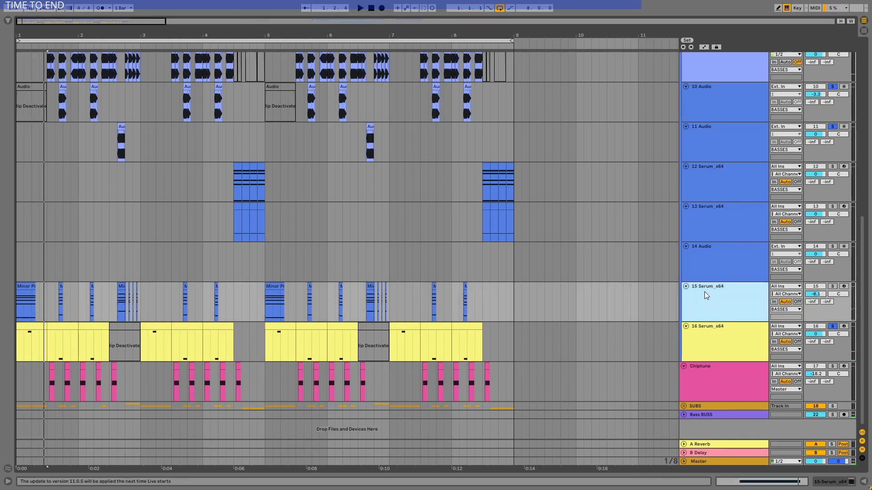
left_click(26, 304)
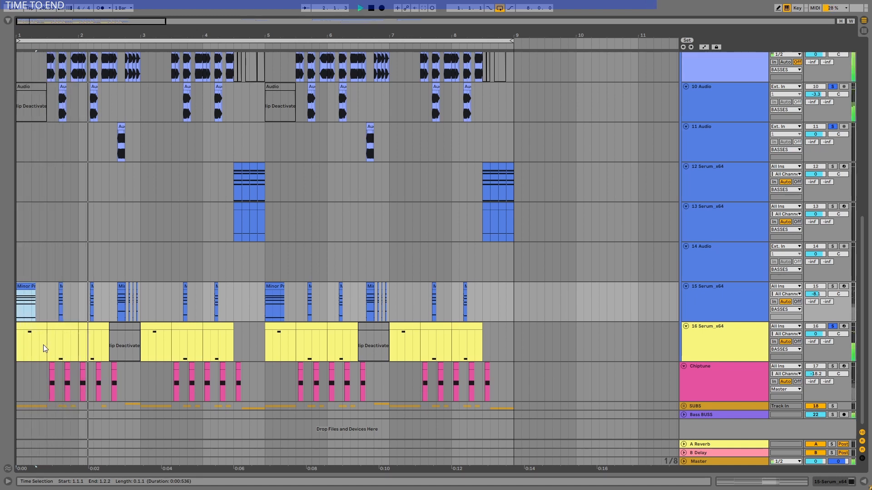
key("space")
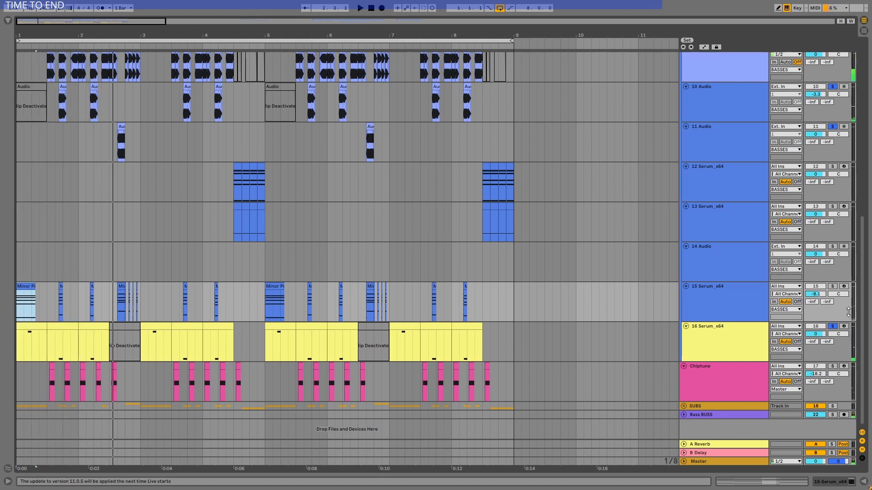
Audition 16 Serum_x64 soloed on its own, and play it from bar 1 together with 9 Audio
left_click(833, 327)
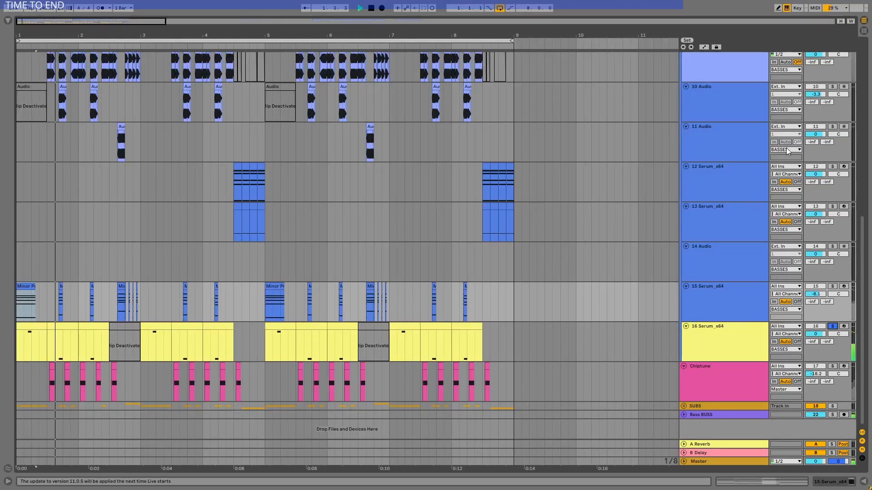
scroll(814, 120, "up", 3)
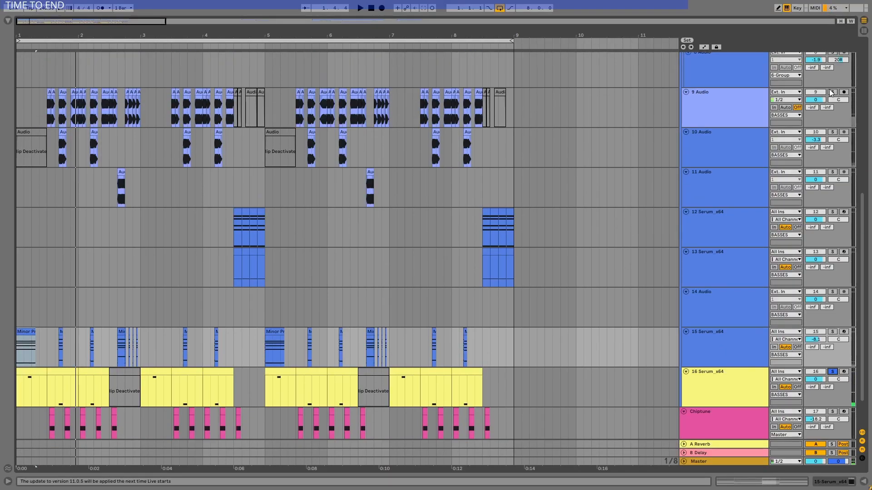
key("space")
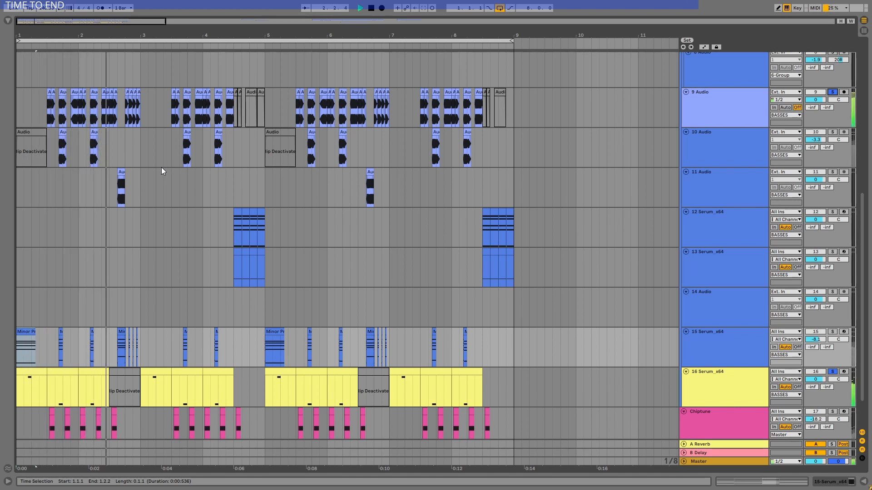
key("space")
scroll(782, 145, "up", 10)
scroll(531, 272, "down", 10)
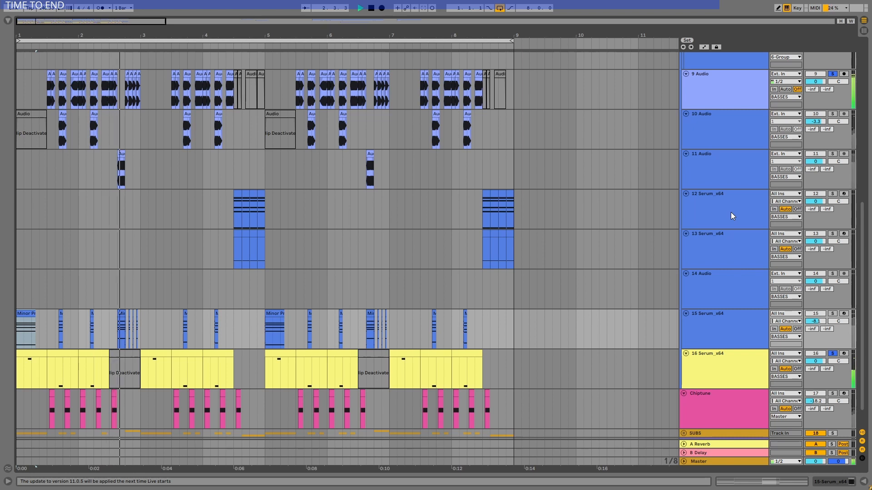
Audition the Chiptune track soloed with 16 Serum_x64, and add 9 Audio to the solo
scroll(731, 212, "down", 1)
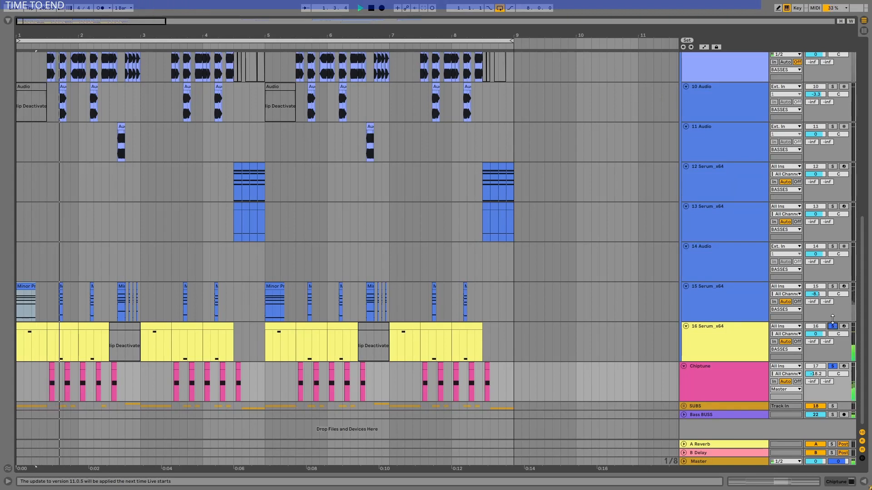
scroll(832, 319, "up", 5)
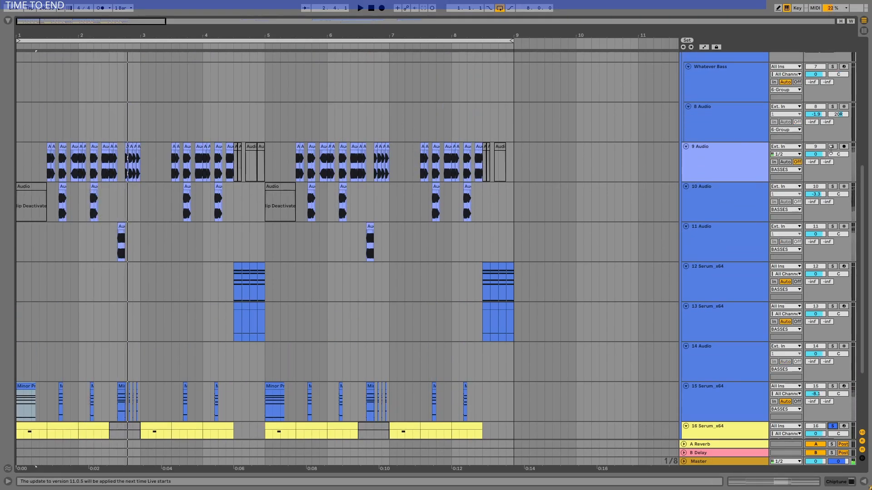
scroll(778, 261, "down", 5)
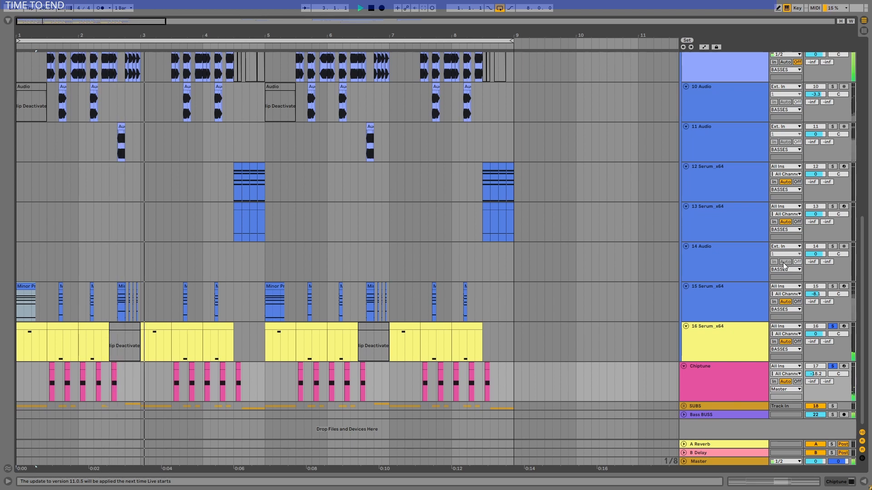
scroll(785, 266, "up", 10)
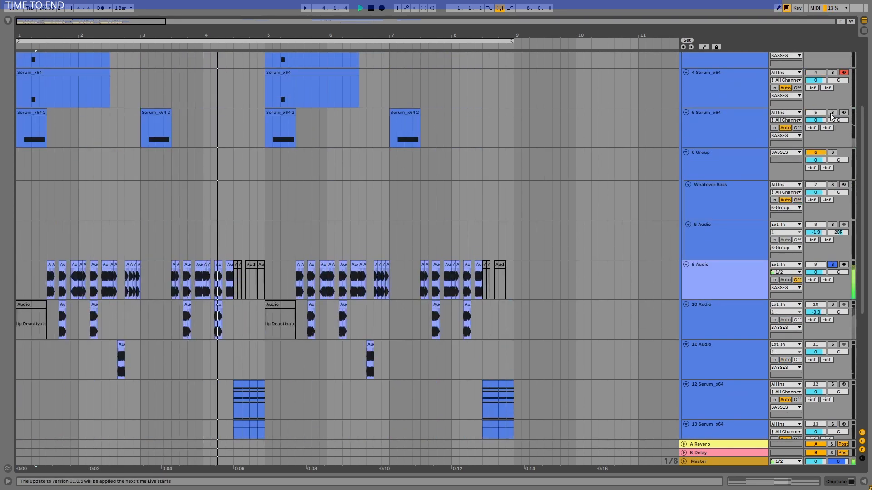
Clear the track solos, fold the BASSES group and play the full arrangement with drums from bar 1
left_click(741, 118)
scroll(754, 230, "down", 10)
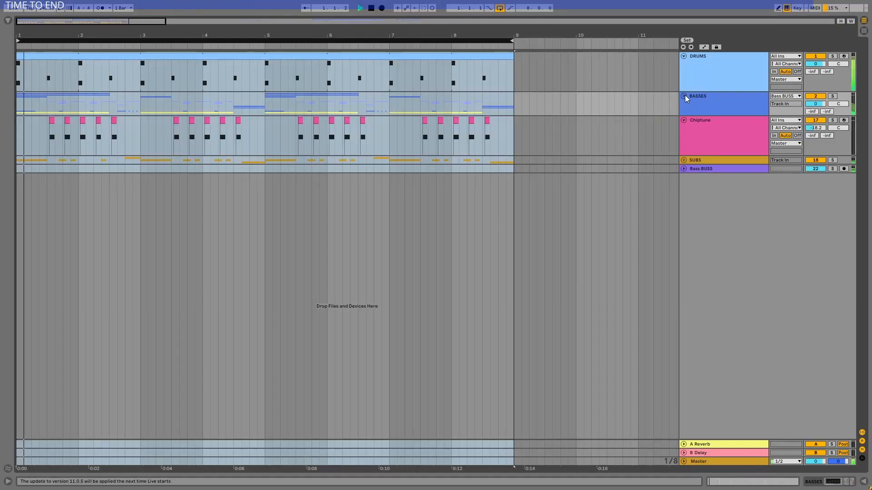
left_click(684, 96)
left_click(684, 96)
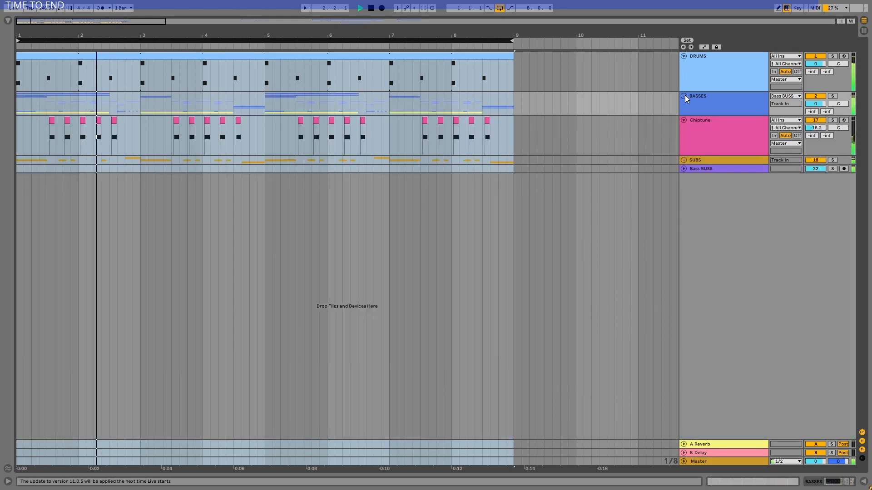